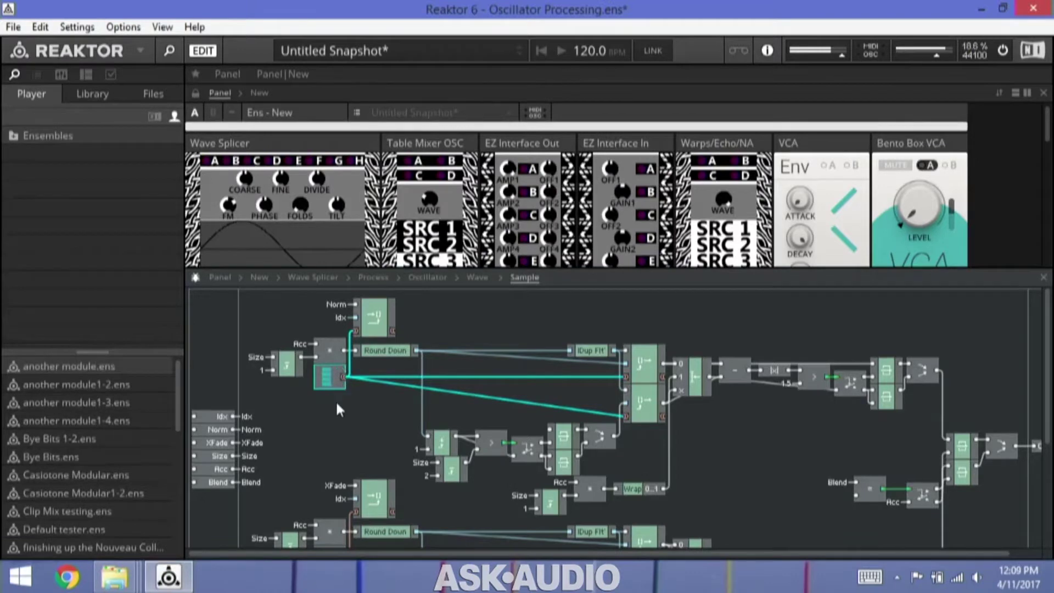
Insert a built-in memory Table module into the Sample structure, just below the existing array module
{"action": "left_click", "coordinate": [337, 419]}
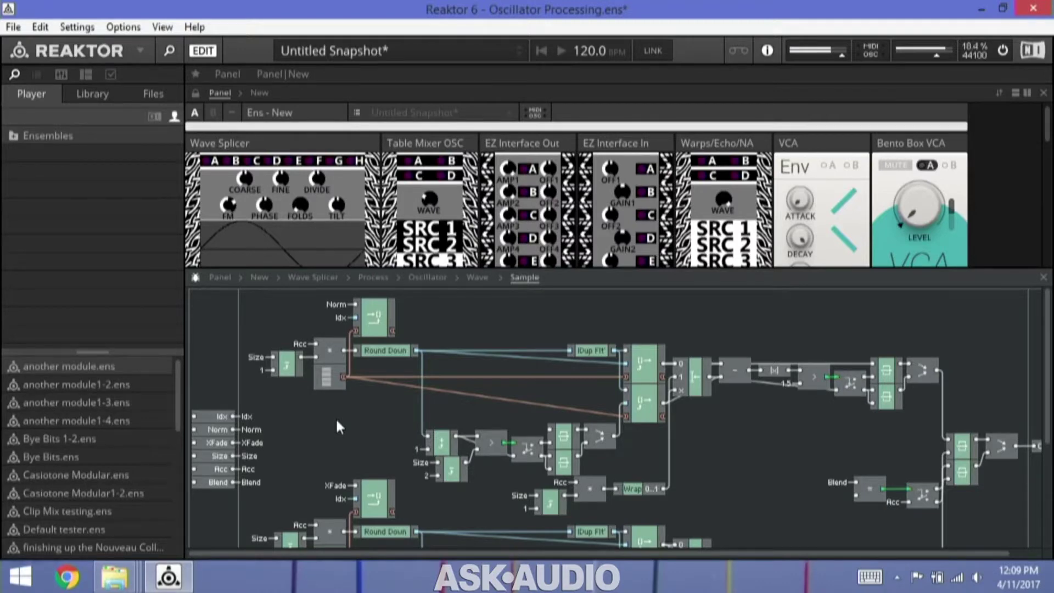
{"action": "right_click", "coordinate": [335, 418]}
{"action": "mouse_move", "coordinate": [397, 306]}
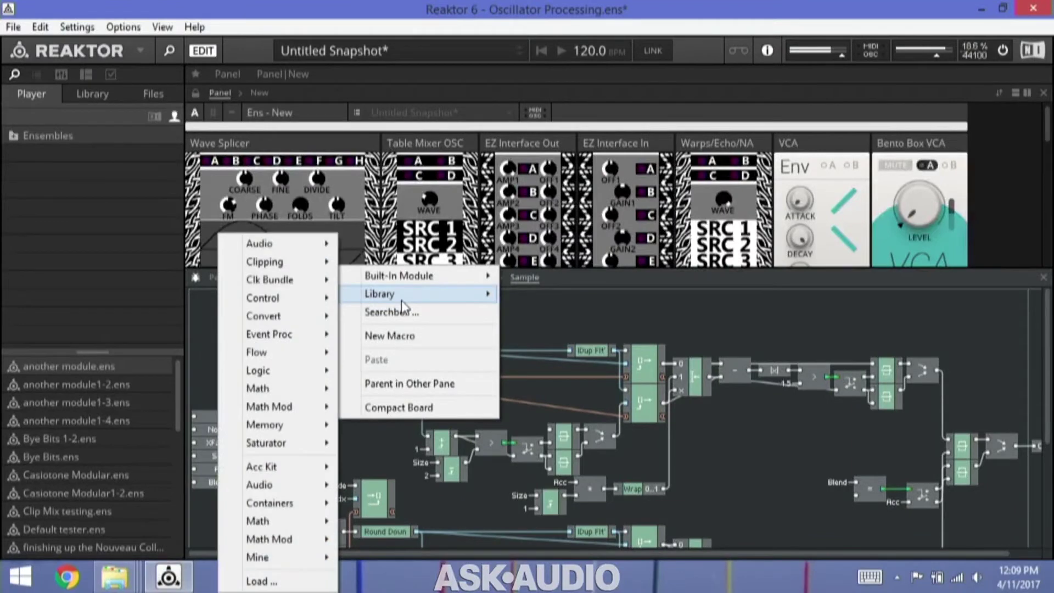
{"action": "mouse_move", "coordinate": [411, 275]}
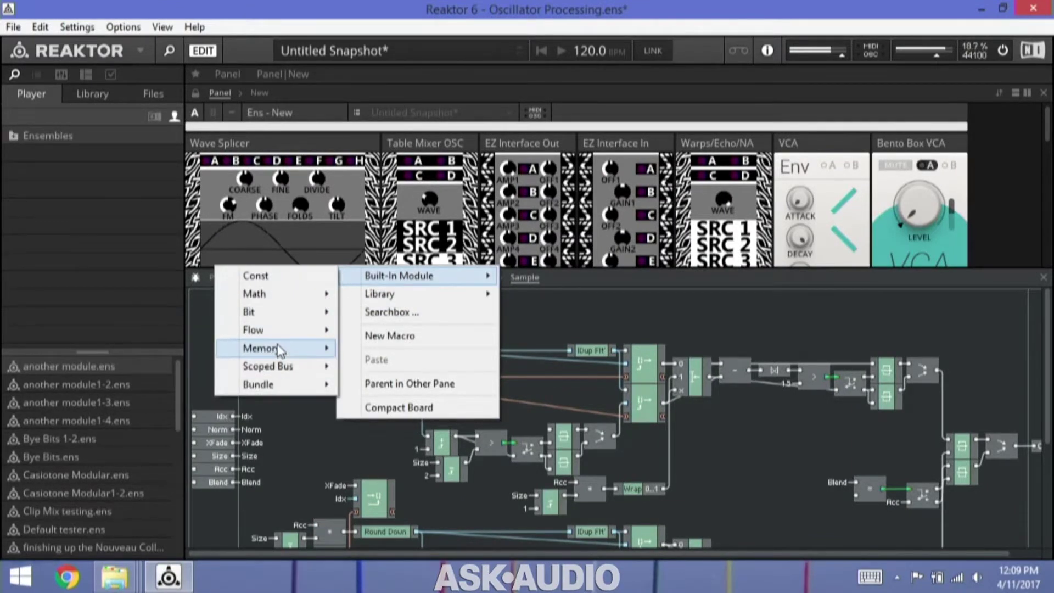
{"action": "mouse_move", "coordinate": [280, 350]}
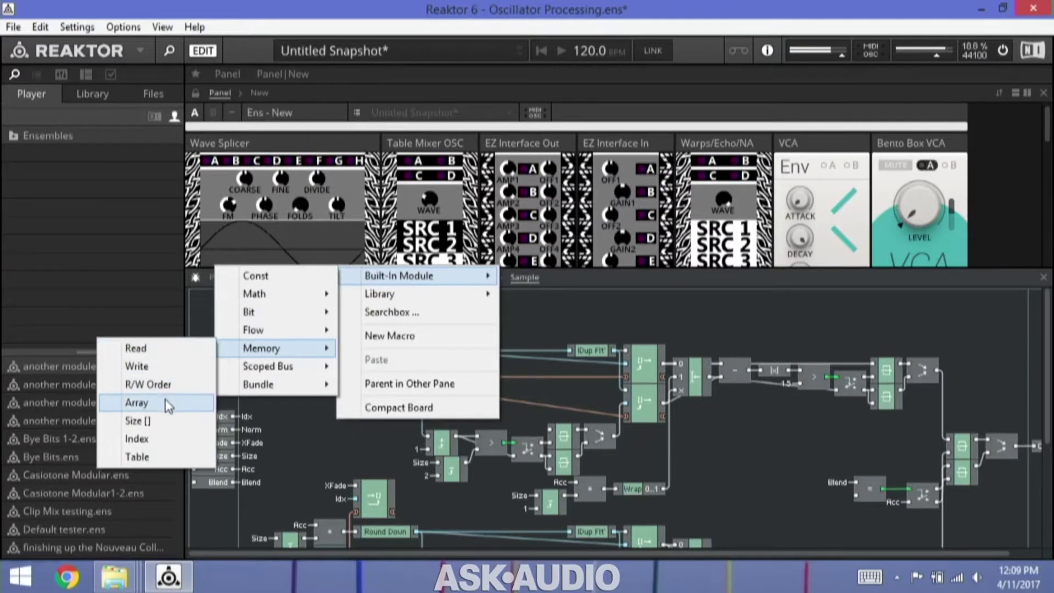
{"action": "left_click", "coordinate": [142, 456]}
{"action": "left_click_drag", "start_coordinate": [350, 427], "coordinate": [321, 417]}
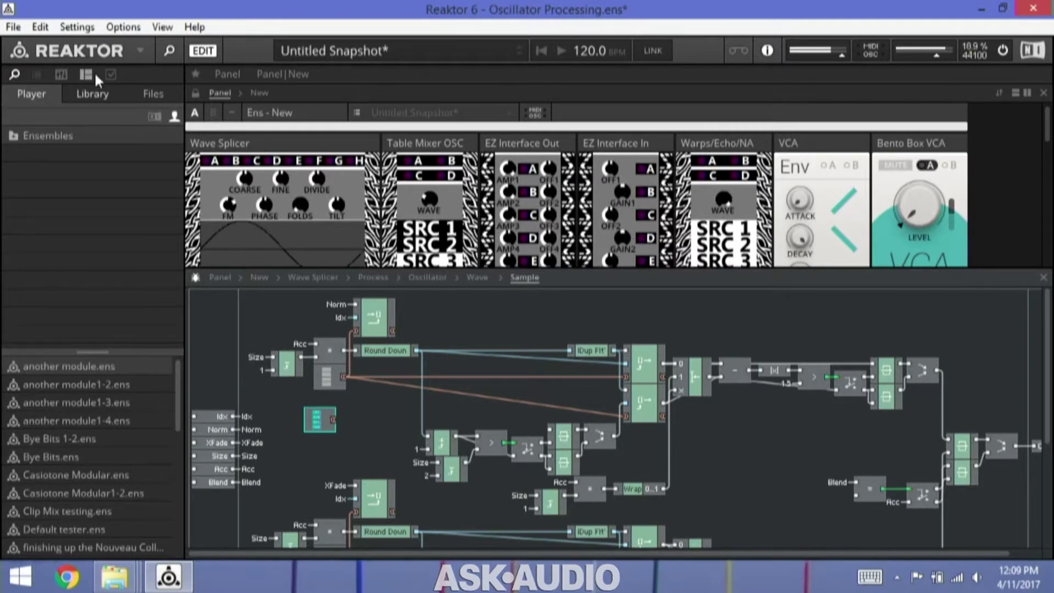
Display the new Table module's function properties and open its table editor
{"action": "left_click", "coordinate": [110, 73]}
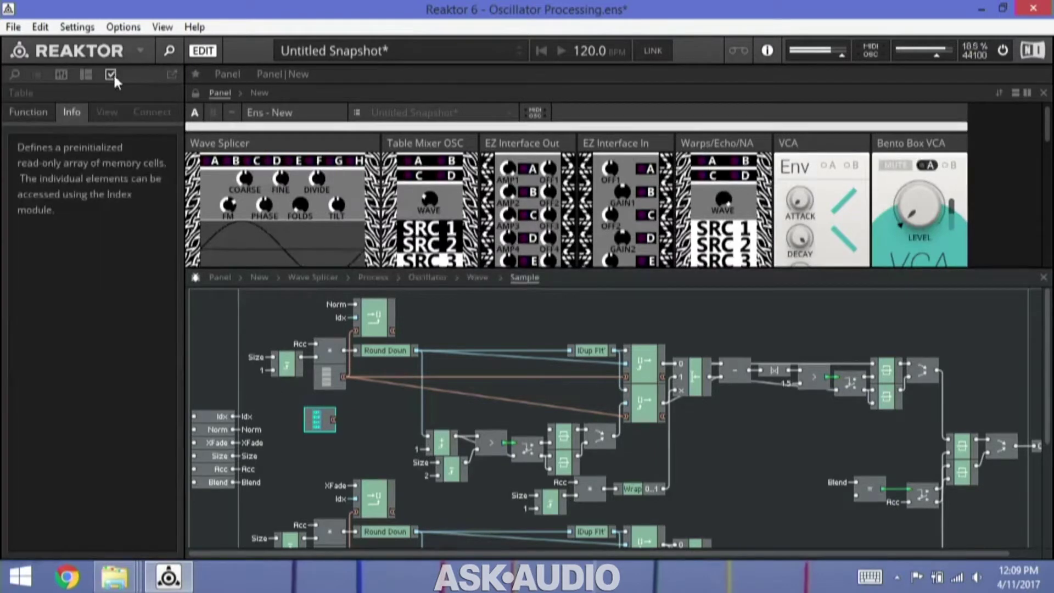
{"action": "left_click", "coordinate": [30, 116]}
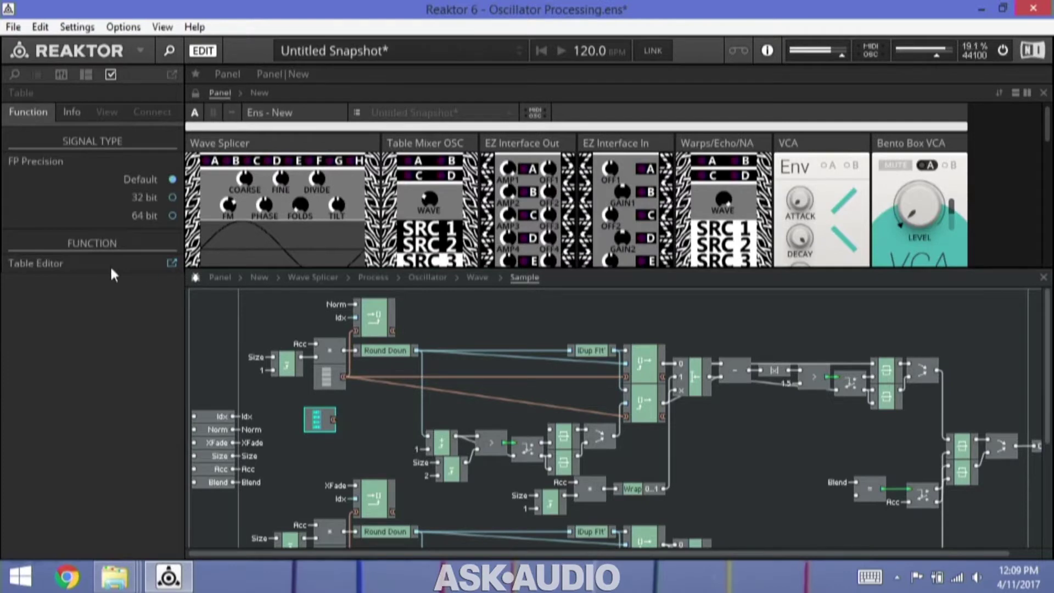
{"action": "left_click", "coordinate": [172, 263]}
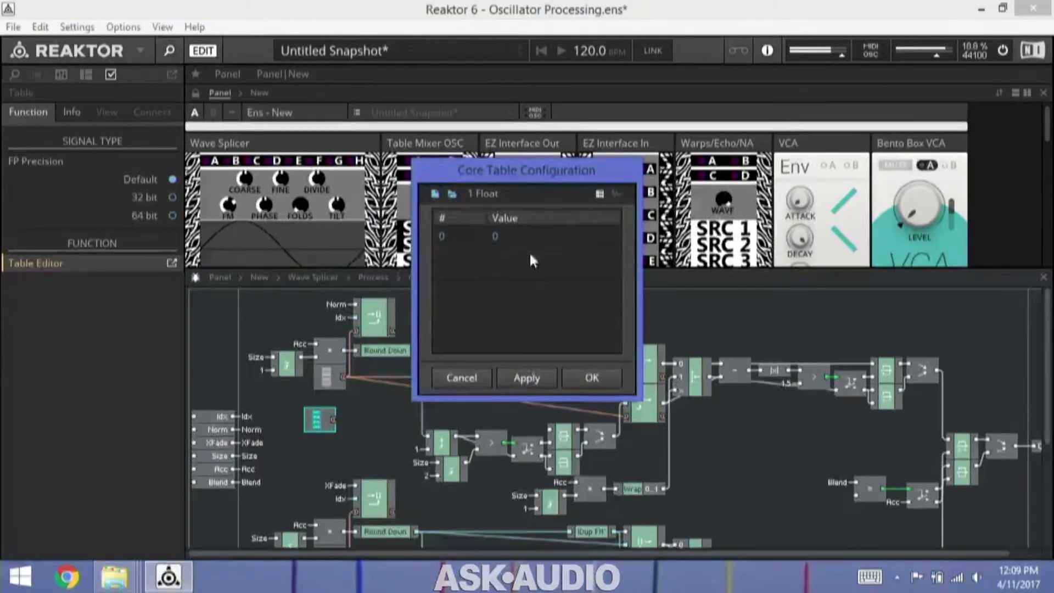
Set entry 0 of the single-entry table to 9.909763E-05
{"action": "left_click", "coordinate": [458, 238]}
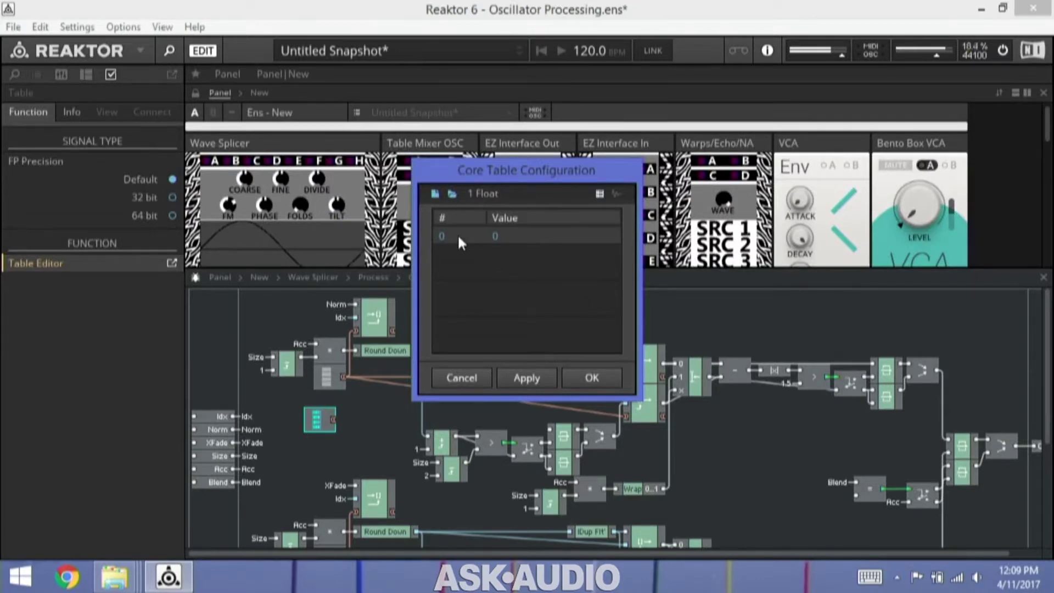
{"action": "double_click", "coordinate": [538, 235]}
{"action": "key", "text": "BackSpace"}
{"action": "type", "text": ".99097623"}
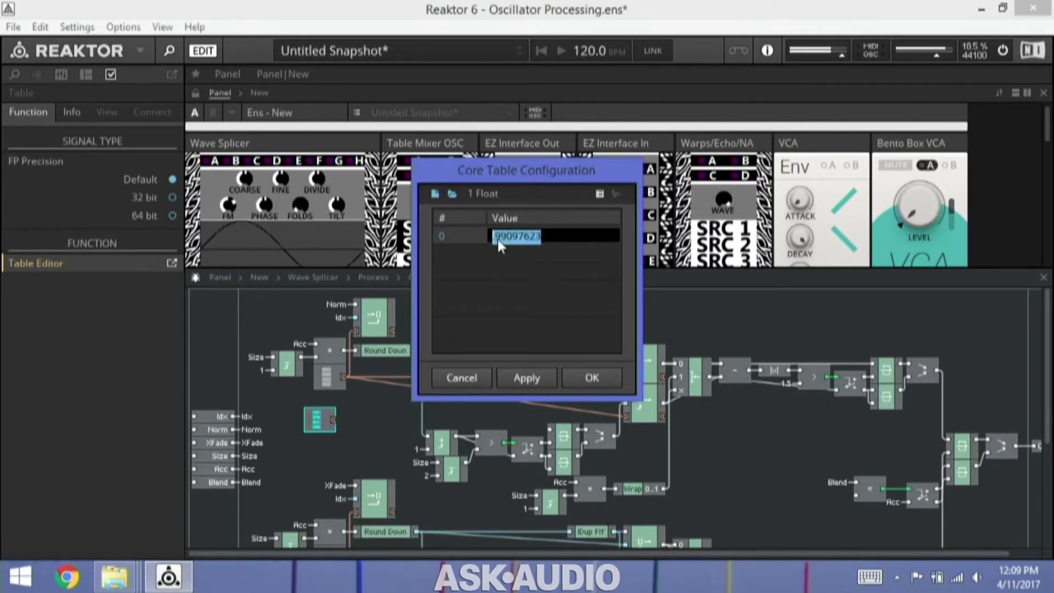
{"action": "type", "text": "0000"}
{"action": "left_click", "coordinate": [601, 191]}
{"action": "left_click", "coordinate": [601, 194]}
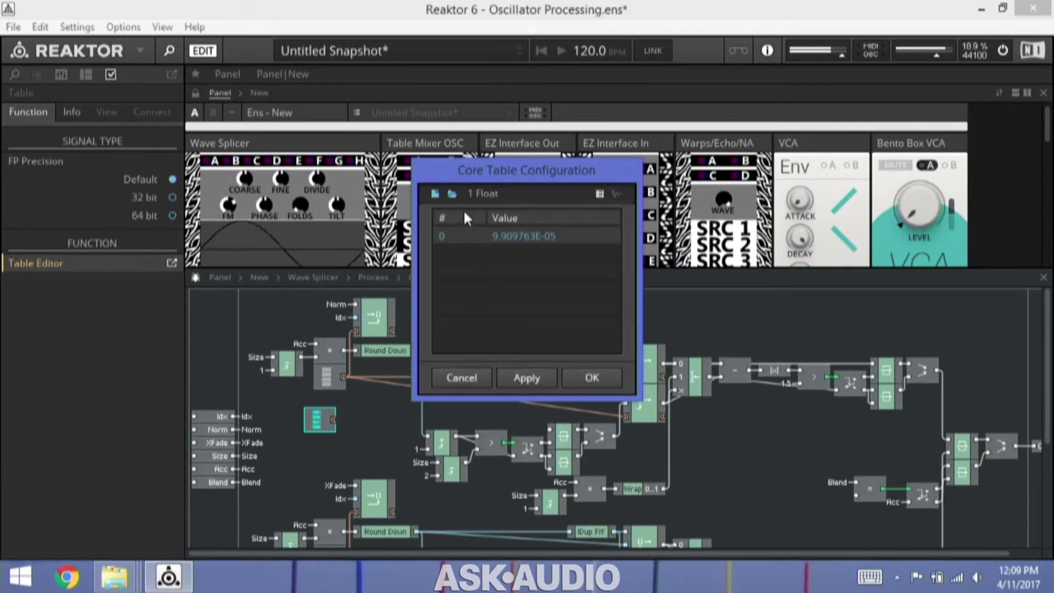
Resize the core table to 32 Float32 entries
{"action": "left_click", "coordinate": [434, 194]}
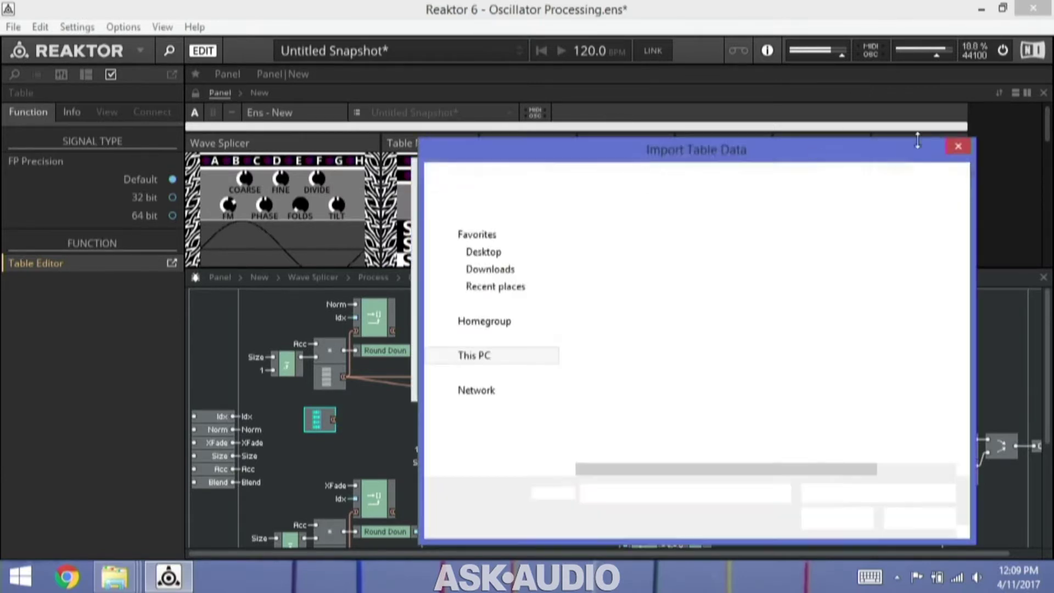
{"action": "left_click", "coordinate": [958, 146]}
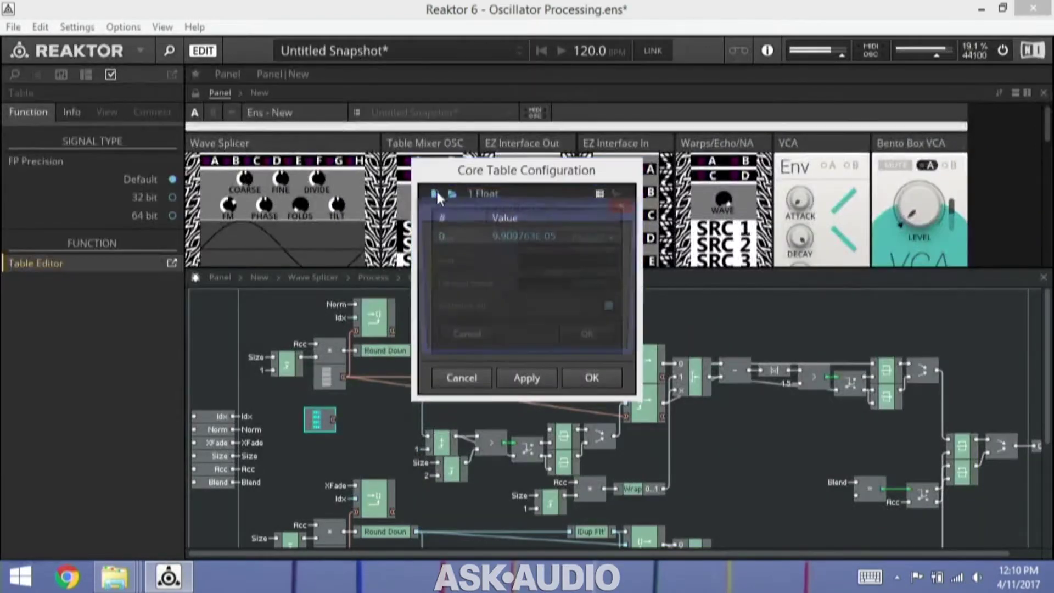
{"action": "left_click", "coordinate": [436, 190]}
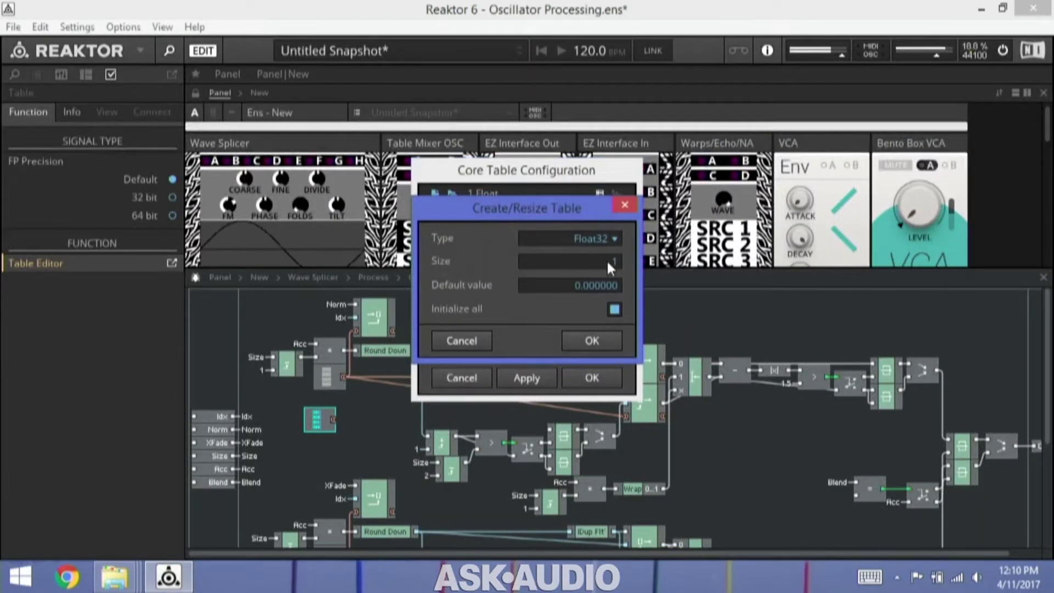
{"action": "type", "text": "32"}
{"action": "left_click", "coordinate": [576, 342]}
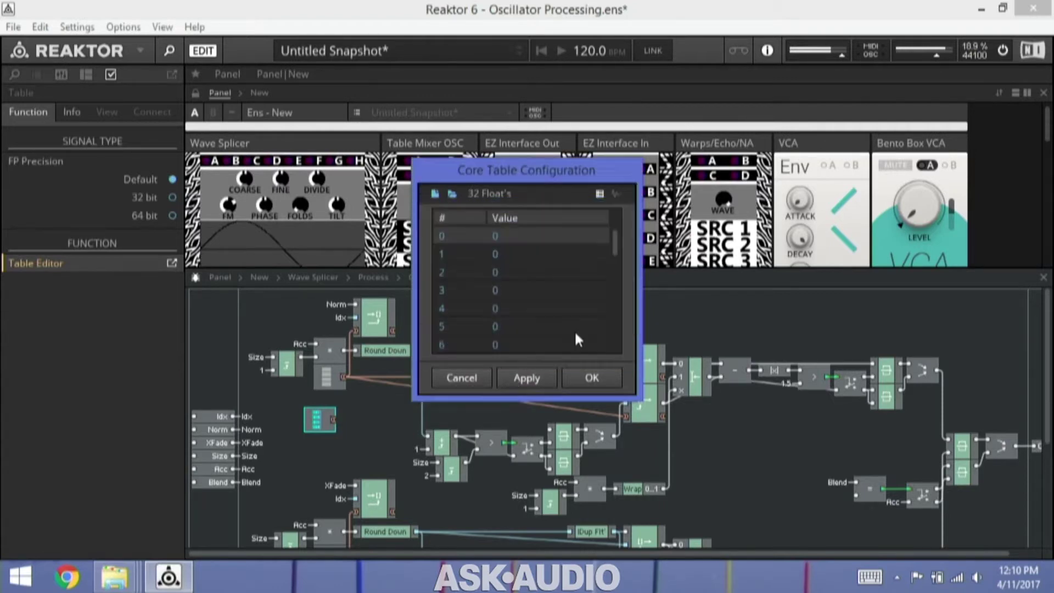
Set table entry 0 to 0.00329386 and entry 1 to 0.0032365, and accept the table configuration
{"action": "double_click", "coordinate": [501, 235]}
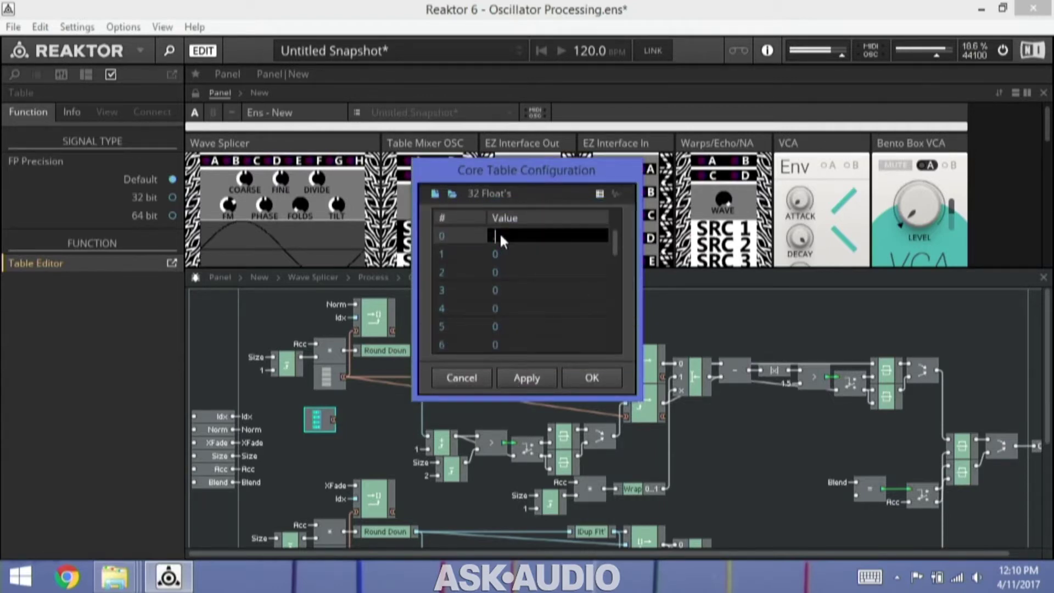
{"action": "type", "text": "0.00329386"}
{"action": "left_click", "coordinate": [522, 252]}
{"action": "double_click", "coordinate": [522, 254]}
{"action": "type", "text": ".23y8869"}
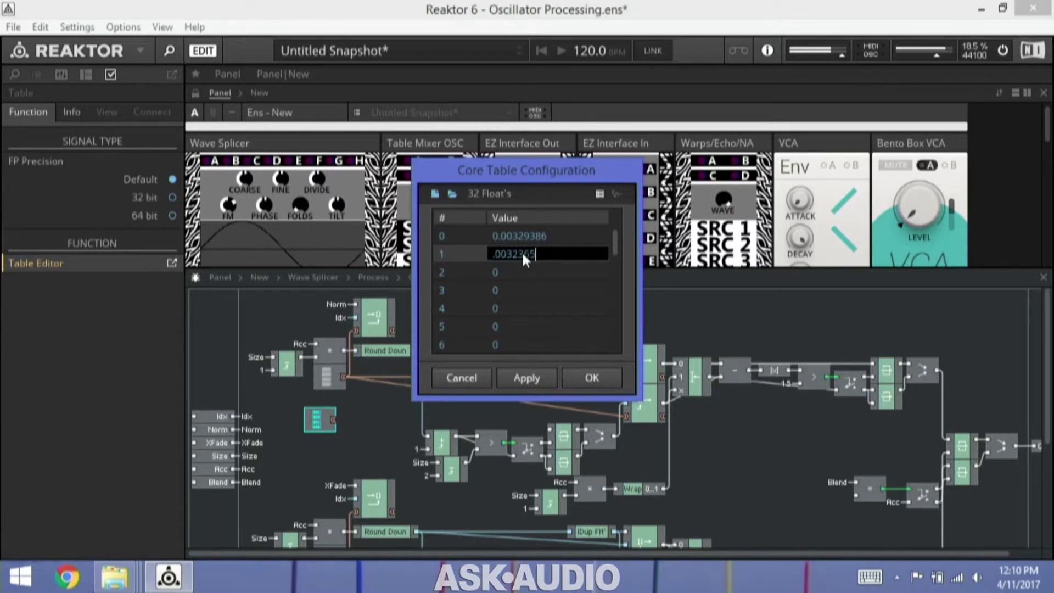
{"action": "left_click", "coordinate": [580, 378]}
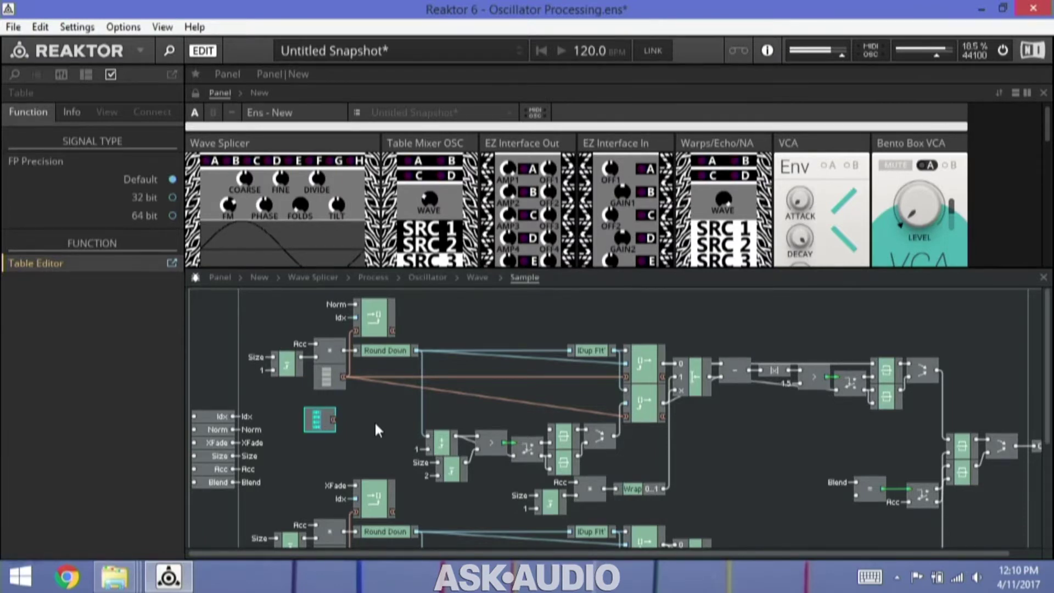
Inspect the inside of the upper Read [] macro and return to the Sample structure
{"action": "double_click", "coordinate": [637, 373]}
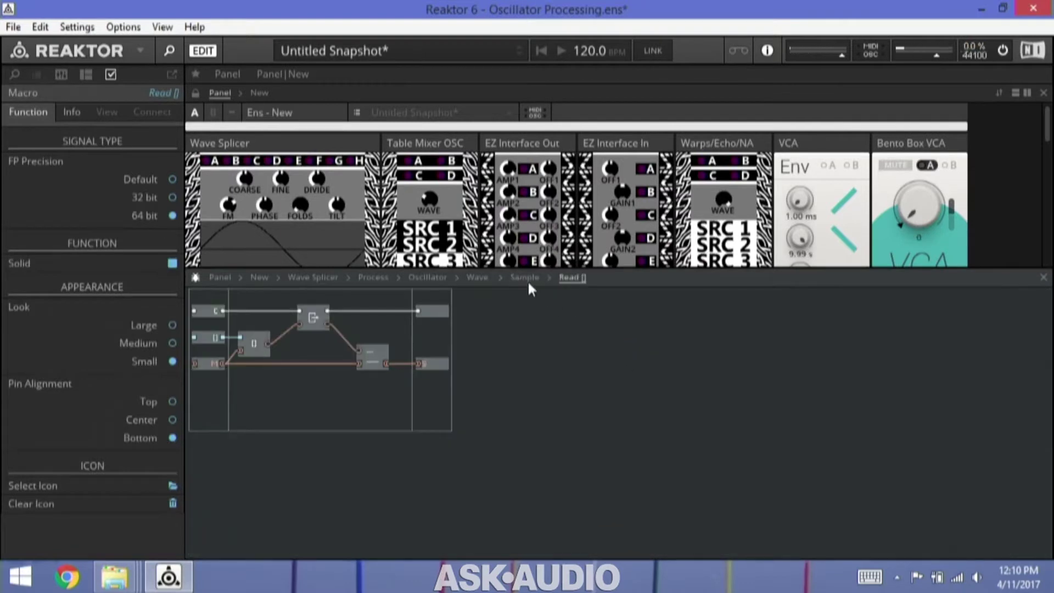
{"action": "left_click", "coordinate": [525, 278]}
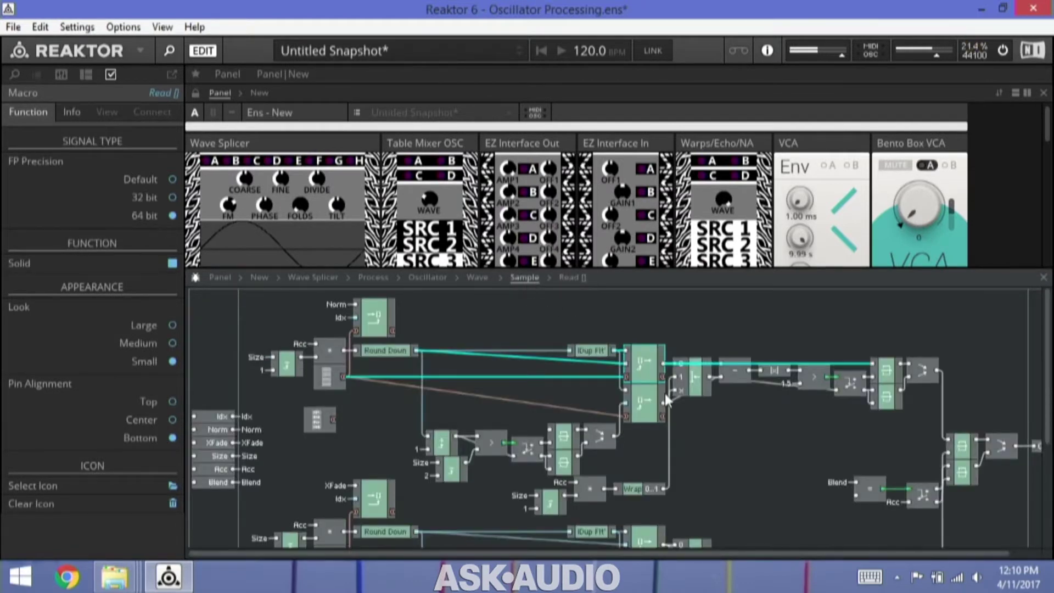
Move the upper Read [] macro and the Idup Flt module upward so their index and array connections are spread apart
{"action": "mouse_move", "coordinate": [652, 369]}
{"action": "left_click_drag", "start_coordinate": [651, 369], "coordinate": [651, 318]}
{"action": "left_click", "coordinate": [700, 301]}
{"action": "mouse_move", "coordinate": [628, 315]}
{"action": "left_click_drag", "start_coordinate": [608, 349], "coordinate": [565, 319]}
{"action": "left_click", "coordinate": [578, 307]}
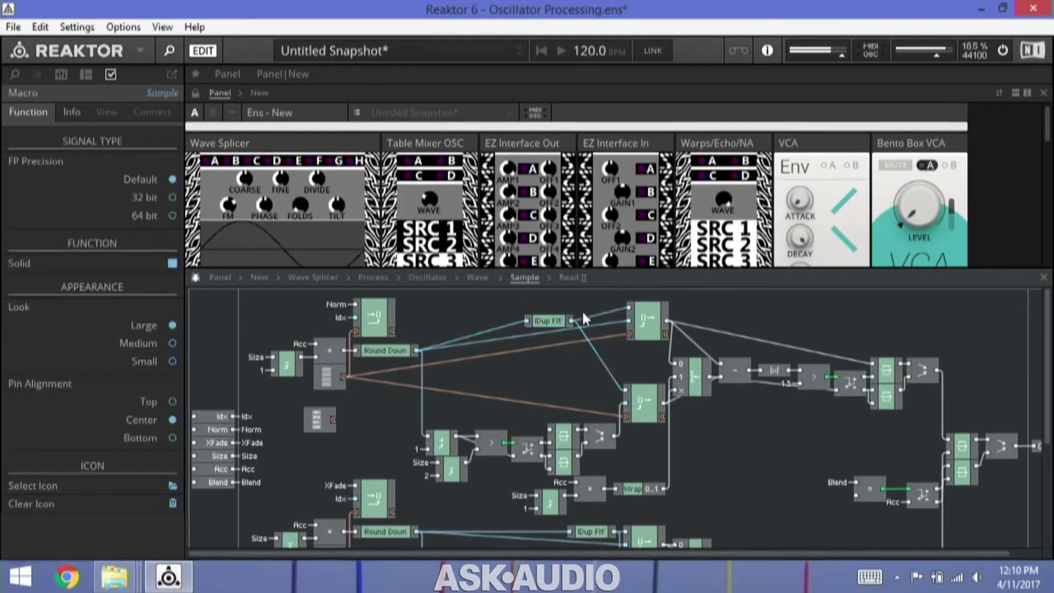
{"action": "left_click", "coordinate": [607, 325]}
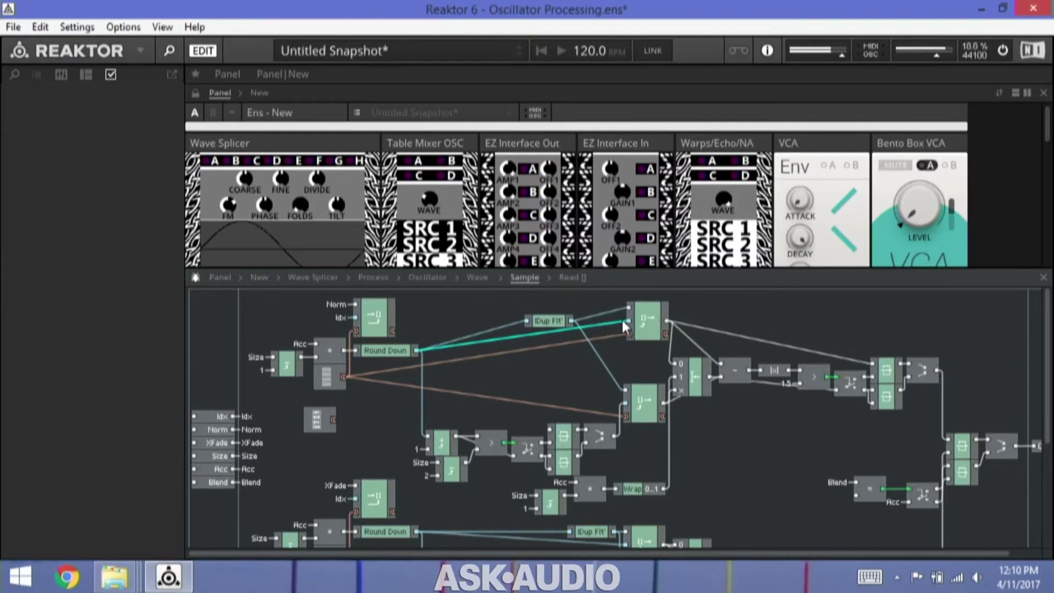
{"action": "mouse_move", "coordinate": [630, 327]}
{"action": "left_click_drag", "start_coordinate": [621, 339], "coordinate": [611, 356]}
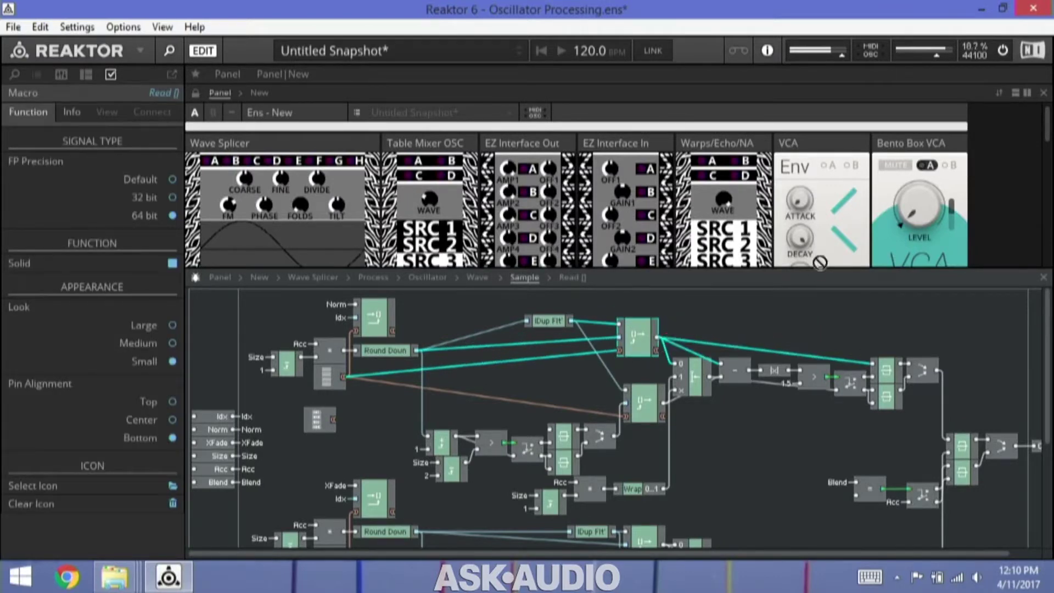
{"action": "left_click", "coordinate": [707, 316]}
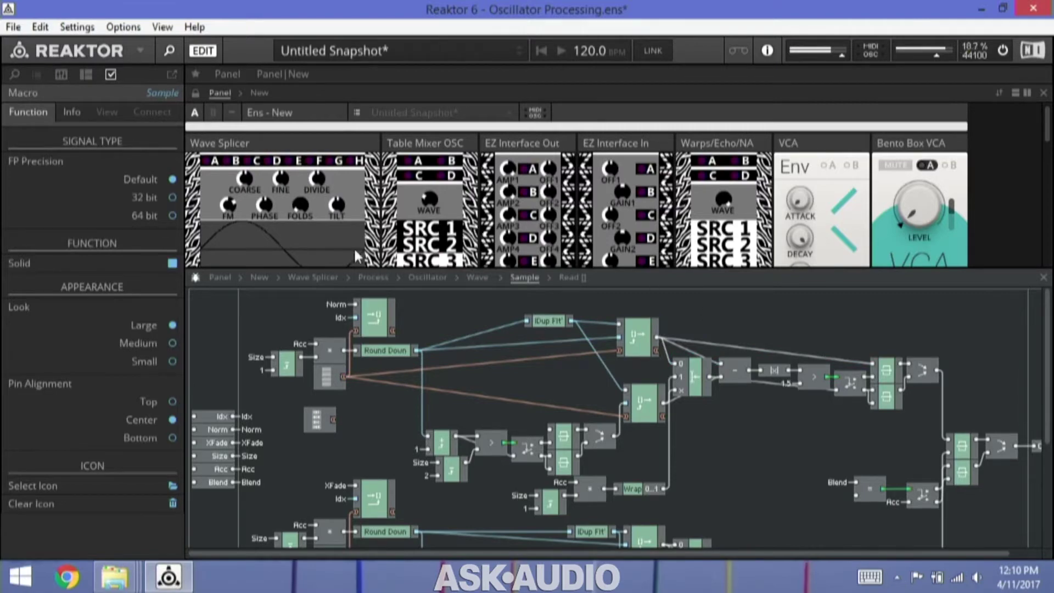
Enlarge the panel view and load FuckedUp.wav from the Loops folder into the Wave Splicer's waveform display
{"action": "left_click_drag", "start_coordinate": [317, 265], "coordinate": [321, 325]}
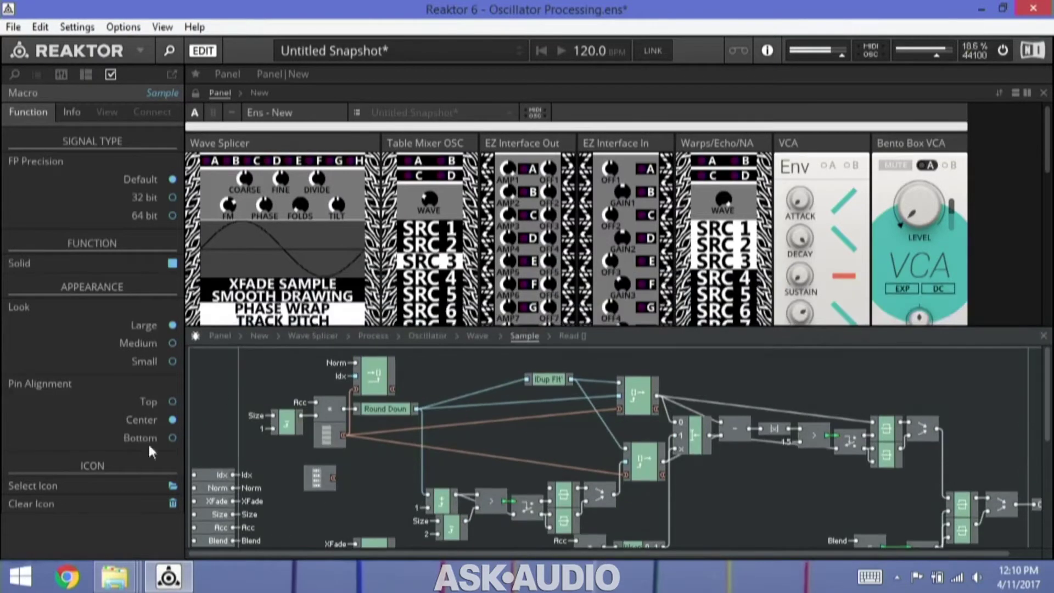
{"action": "mouse_move", "coordinate": [102, 577]}
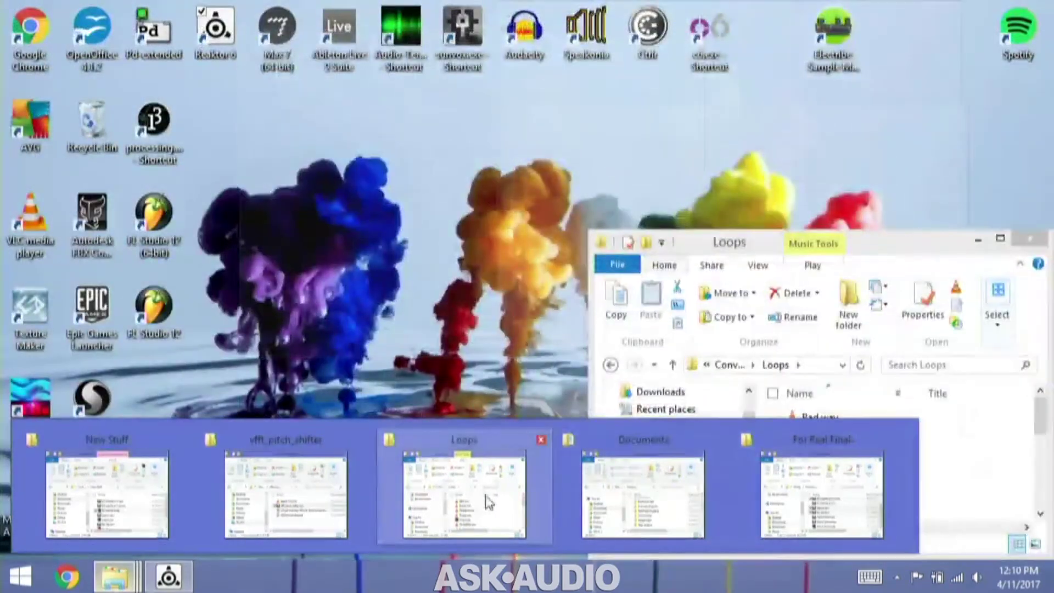
{"action": "left_click", "coordinate": [485, 500]}
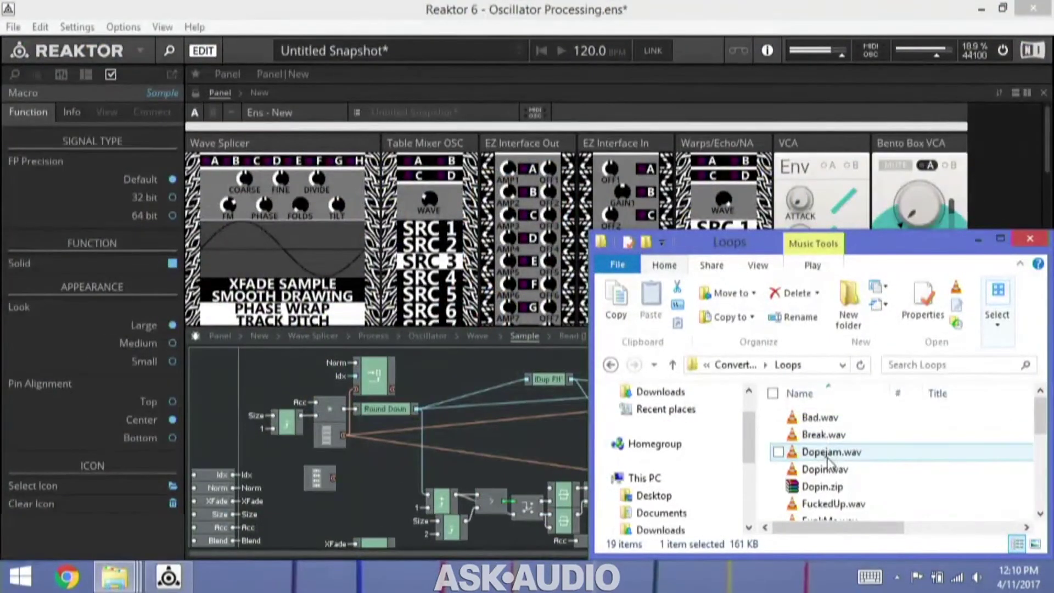
{"action": "left_click_drag", "start_coordinate": [834, 504], "coordinate": [316, 239]}
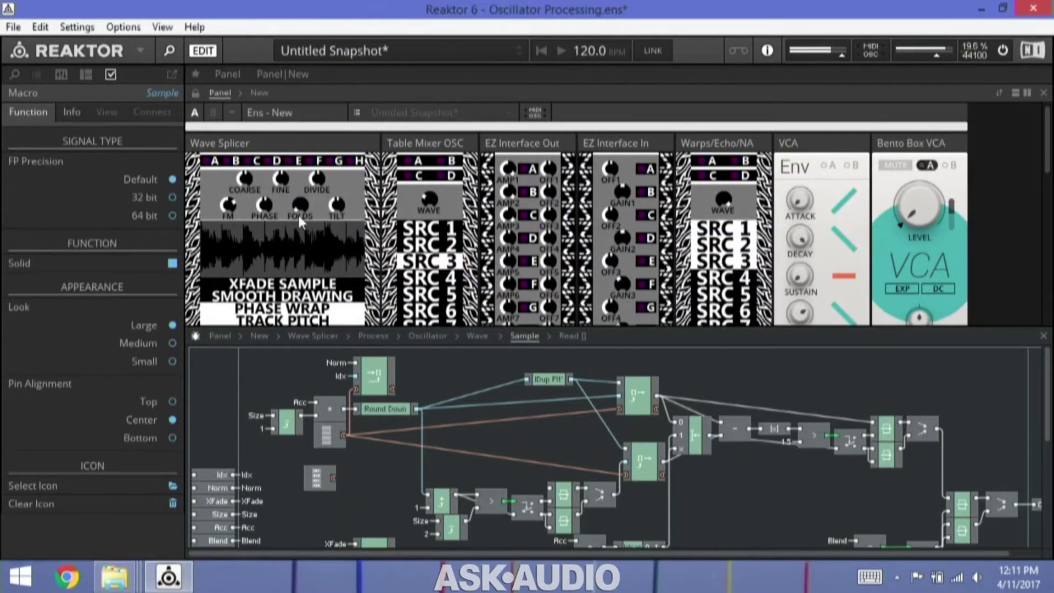
Select the Wave Splicer's COARSE control and show the structure of the New instrument
{"action": "left_click", "coordinate": [240, 191]}
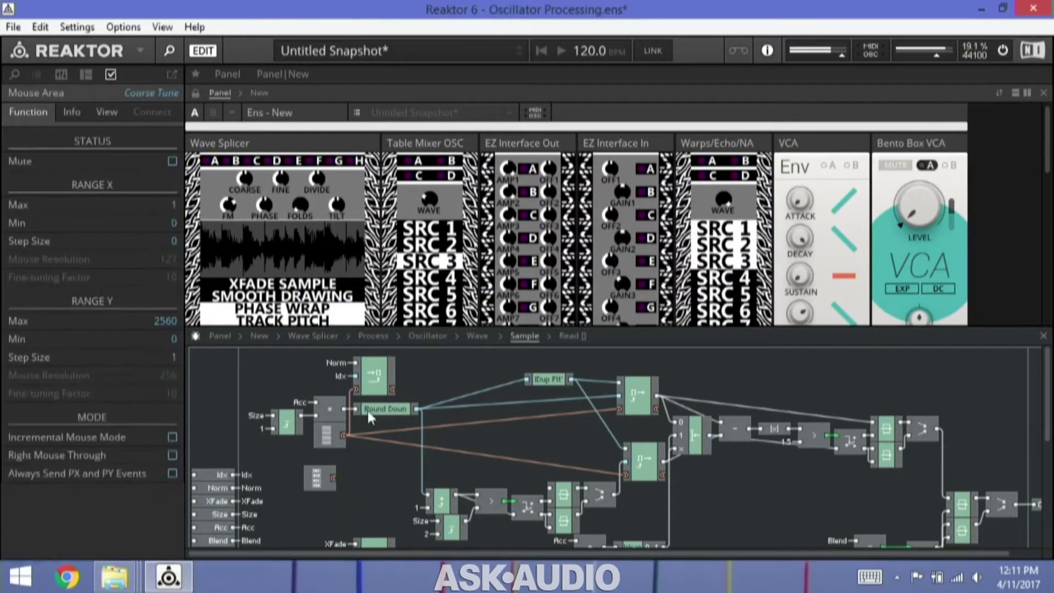
{"action": "left_click", "coordinate": [259, 335]}
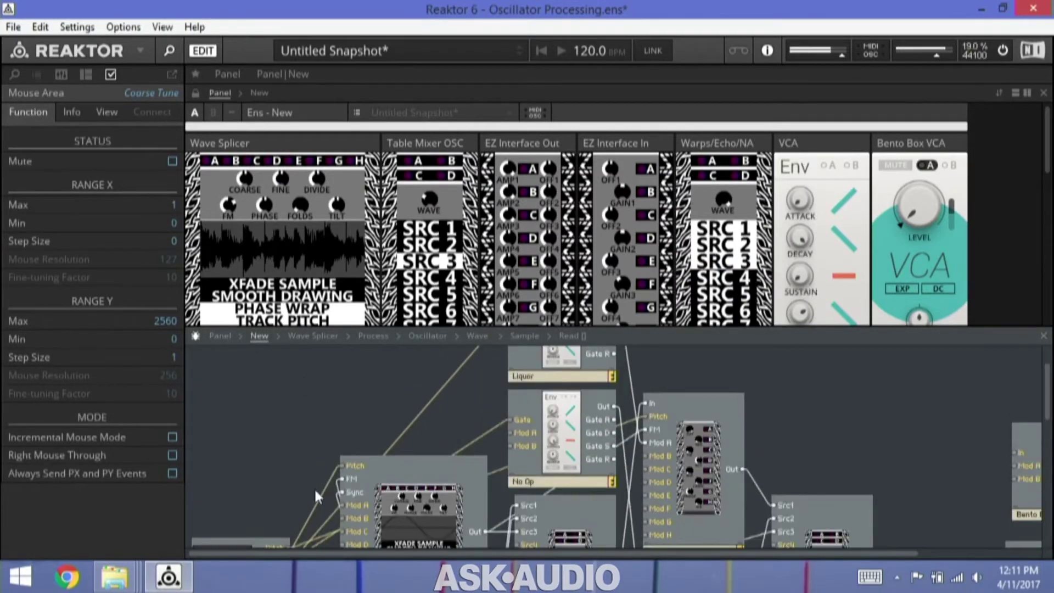
{"action": "mouse_move", "coordinate": [318, 499]}
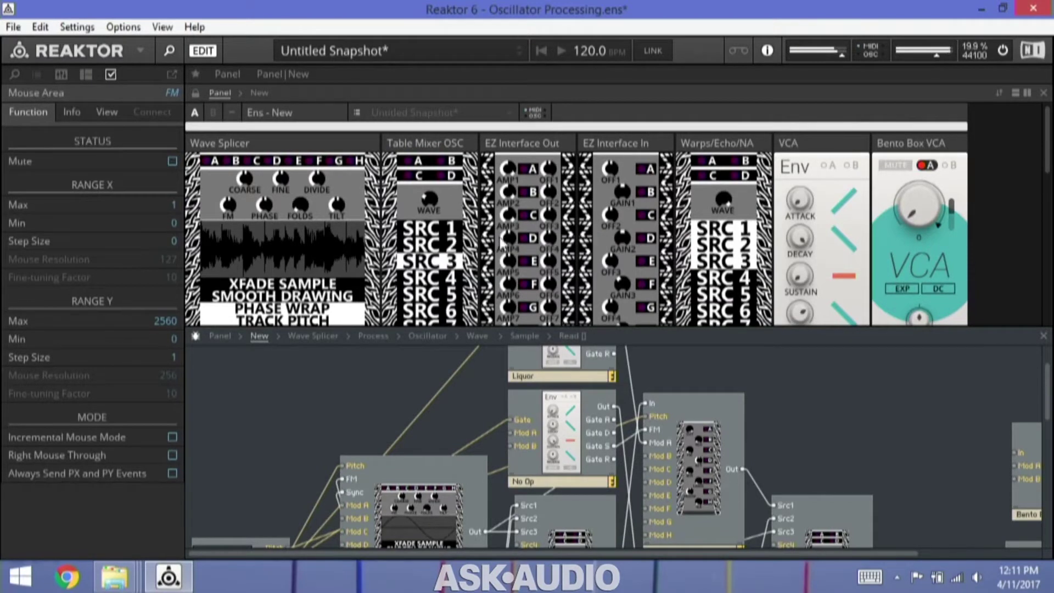
Adjust the Wave Splicer's FOLDS and TILT knobs to shape the loaded sample's sound
{"action": "left_click", "coordinate": [301, 212]}
{"action": "left_click", "coordinate": [344, 212]}
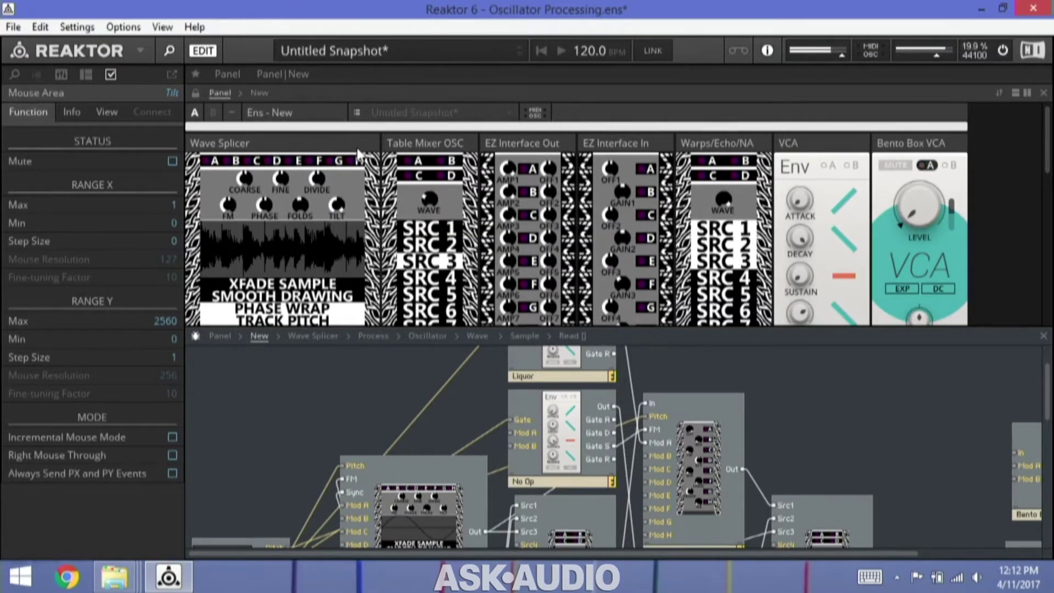
{"action": "mouse_move", "coordinate": [357, 149]}
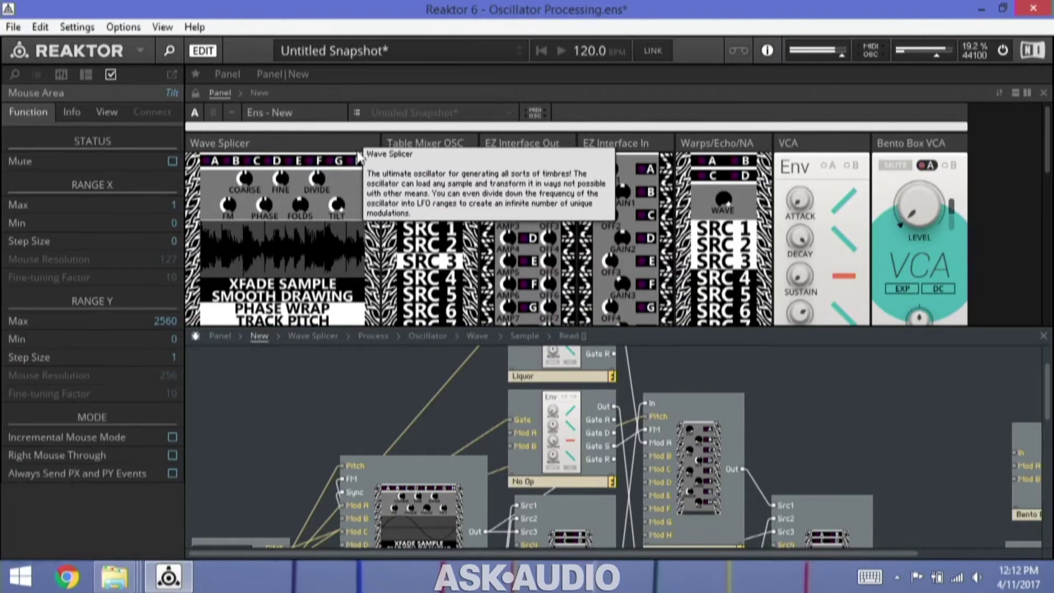
{"action": "left_click", "coordinate": [304, 200]}
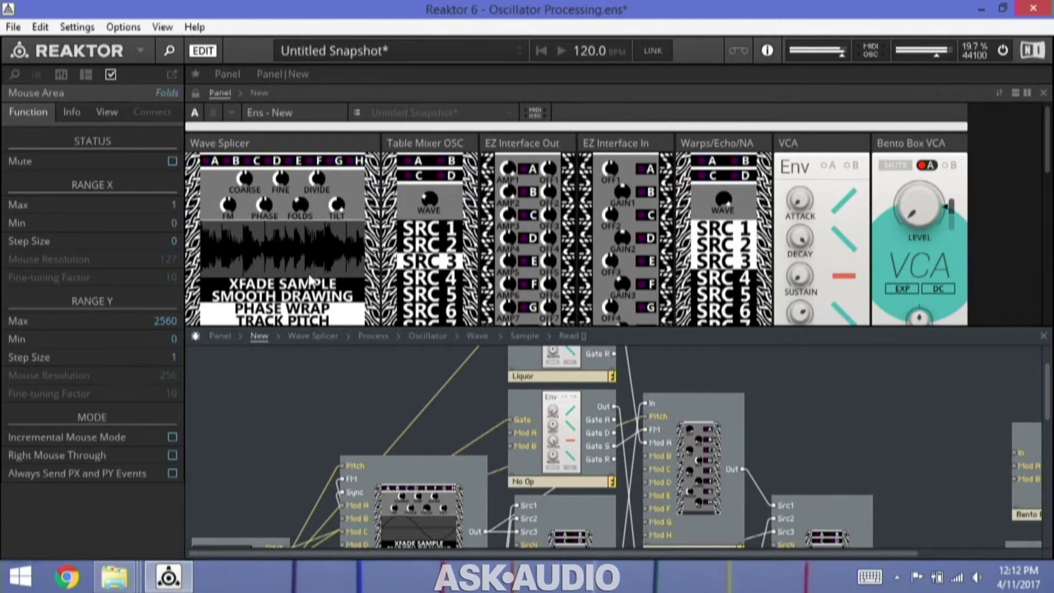
{"action": "left_click", "coordinate": [336, 208]}
{"action": "left_click", "coordinate": [304, 203]}
{"action": "mouse_move", "coordinate": [335, 230]}
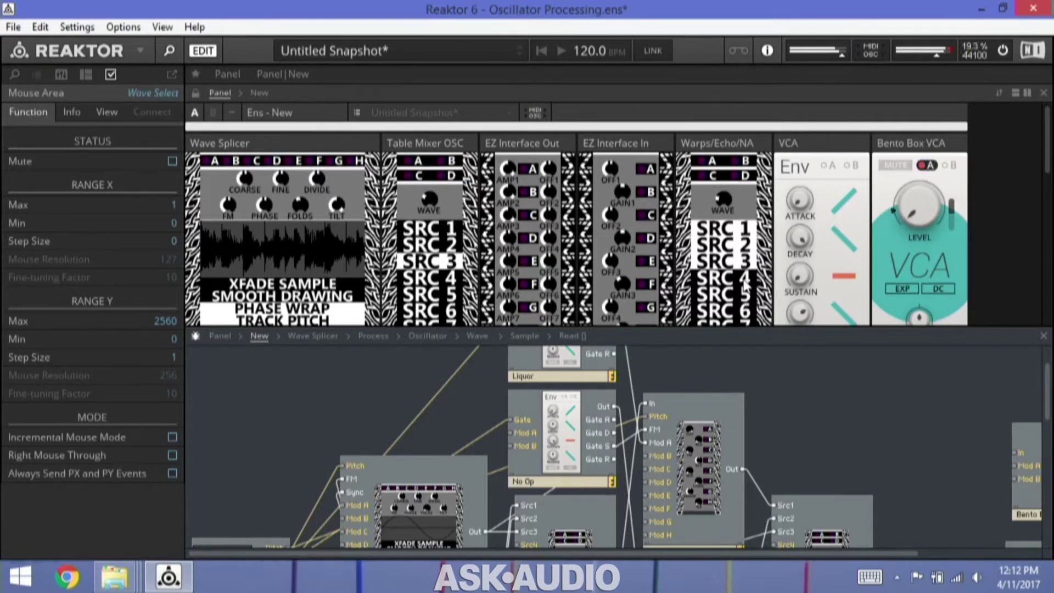
Turn off SRC 1 and SRC 3 in the Warps/Echo/NA module and adjust its WAVE selection
{"action": "left_click", "coordinate": [724, 232]}
{"action": "left_click", "coordinate": [724, 265]}
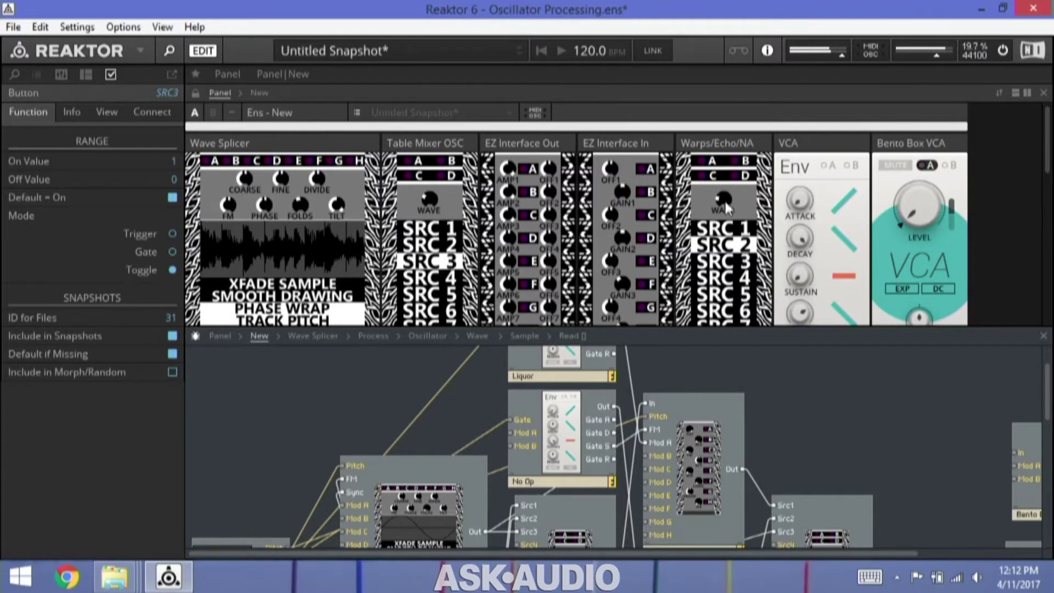
{"action": "left_click", "coordinate": [726, 225]}
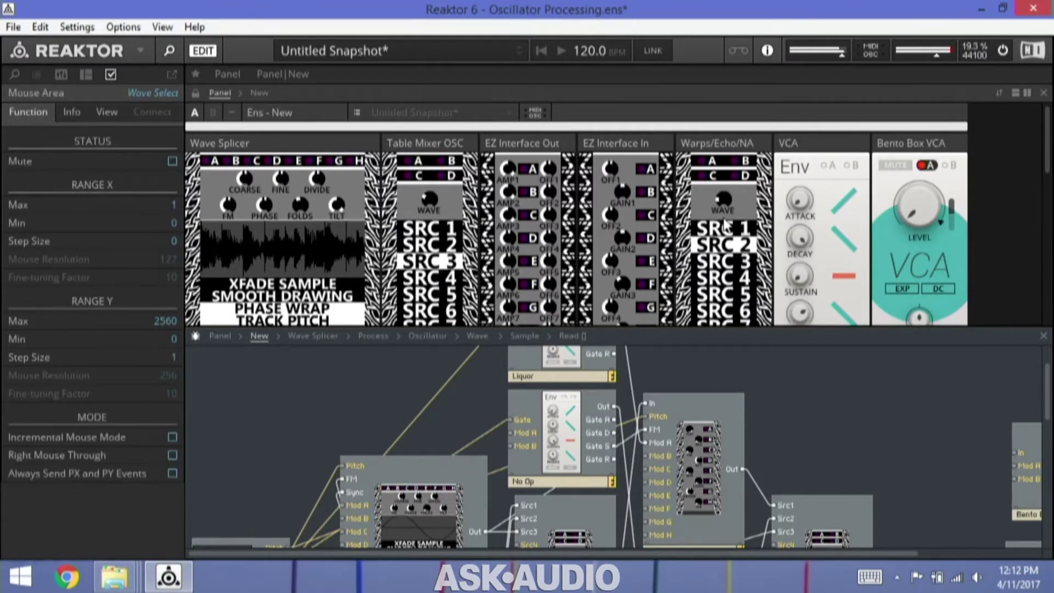